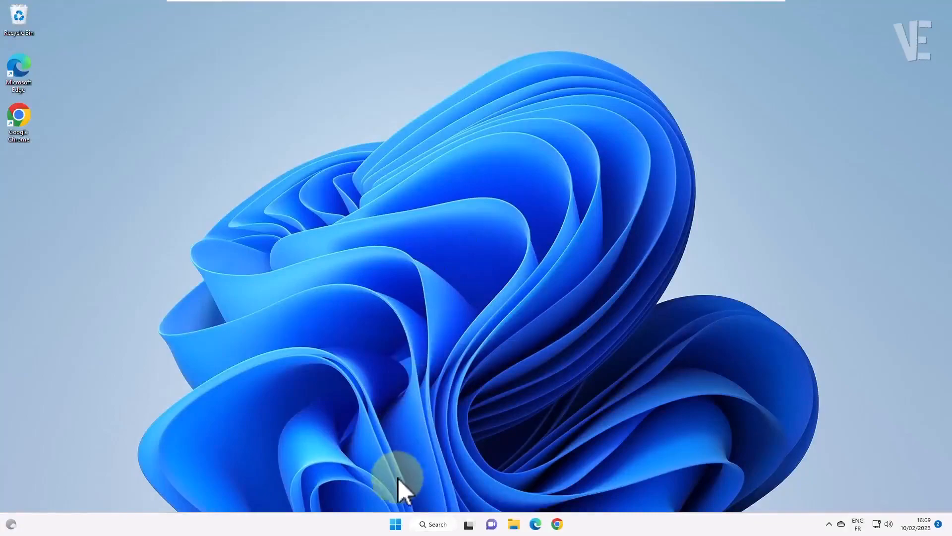
Step: Open the Mouse page under Bluetooth & devices in Windows Settings
{"action": "left_click", "coordinate": [395, 525]}
{"action": "left_click", "coordinate": [447, 276]}
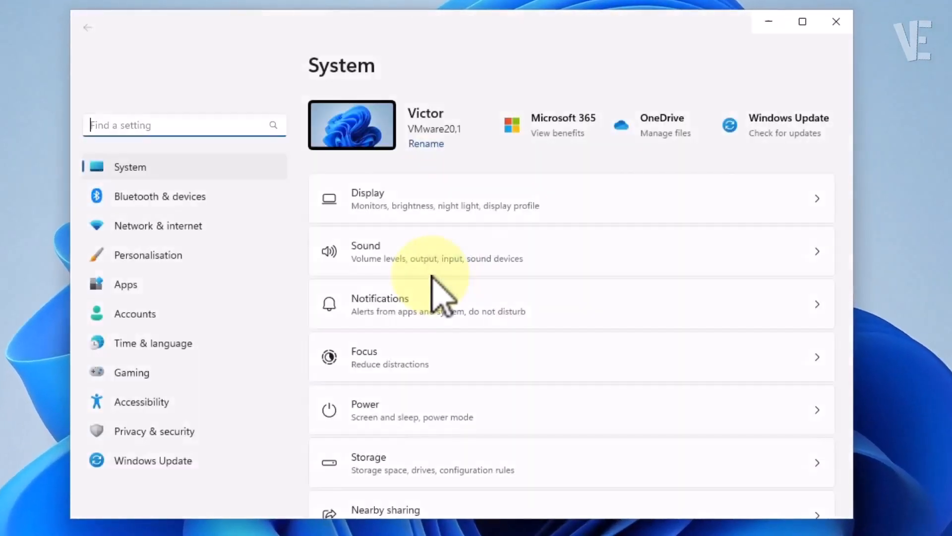
{"action": "left_click", "coordinate": [141, 196]}
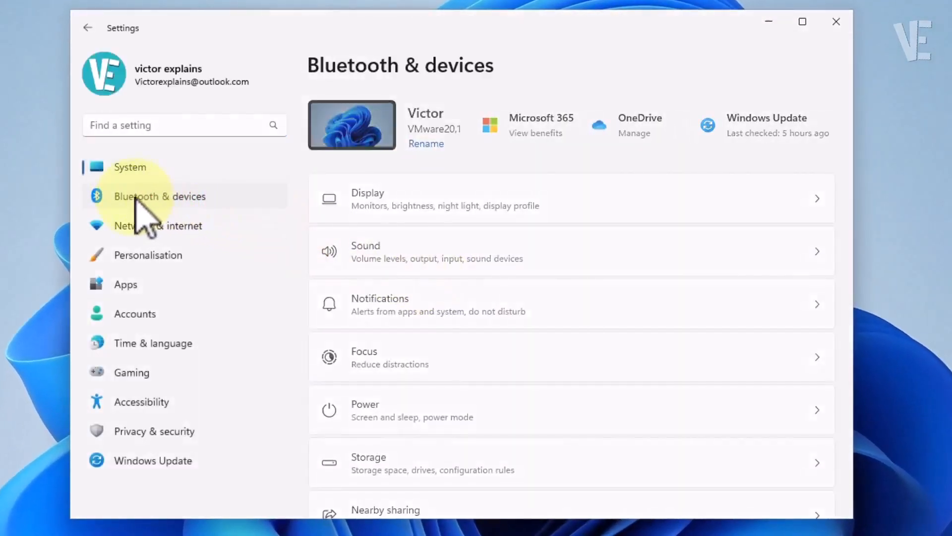
{"action": "scroll", "coordinate": [457, 319], "scroll_direction": "down", "scroll_amount": 4}
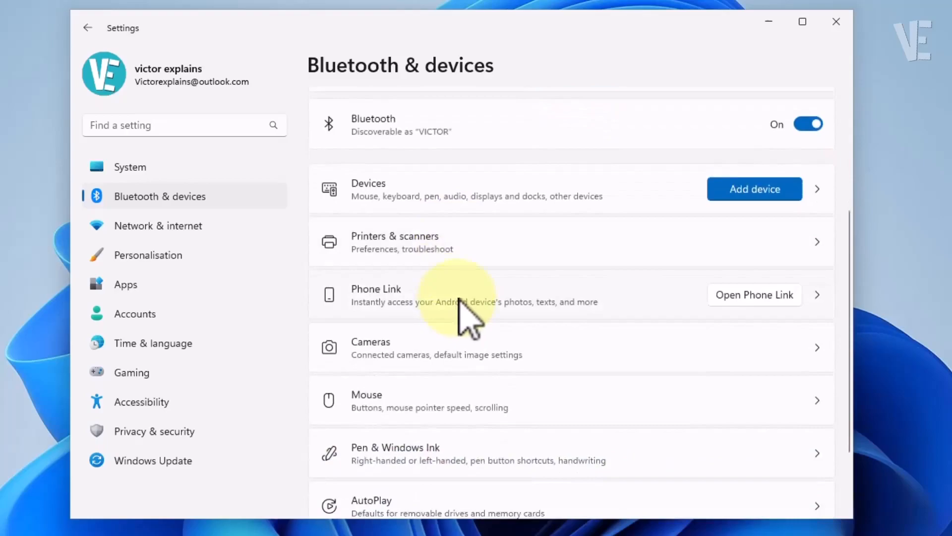
{"action": "scroll", "coordinate": [456, 312], "scroll_direction": "down", "scroll_amount": 2}
{"action": "left_click", "coordinate": [405, 337]}
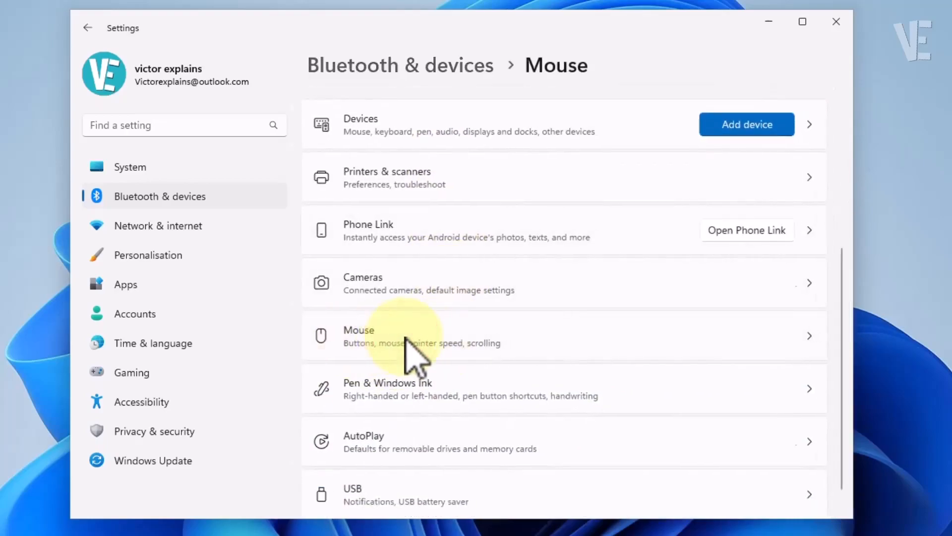
Step: Turn off scrolling of inactive windows when hovering over them and close Settings
{"action": "scroll", "coordinate": [453, 295], "scroll_direction": "down", "scroll_amount": 1}
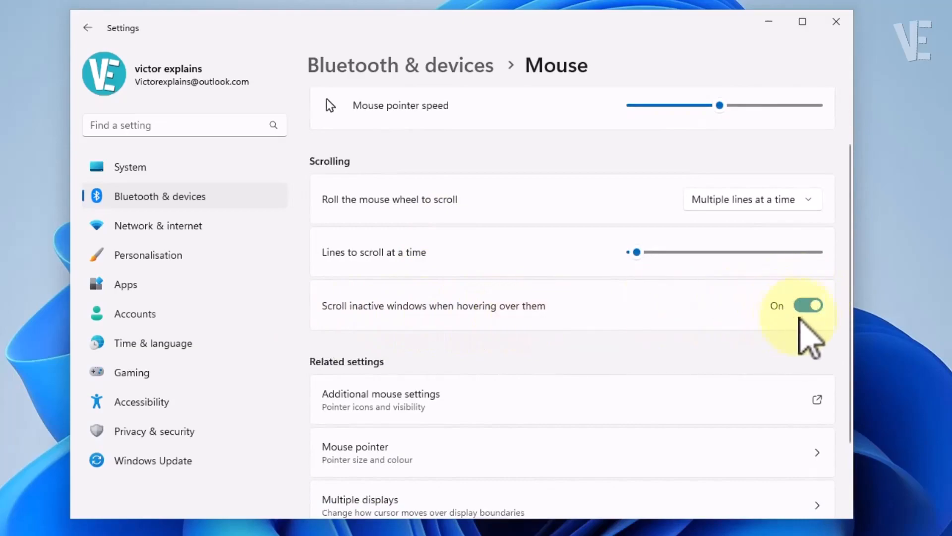
{"action": "left_click", "coordinate": [804, 305]}
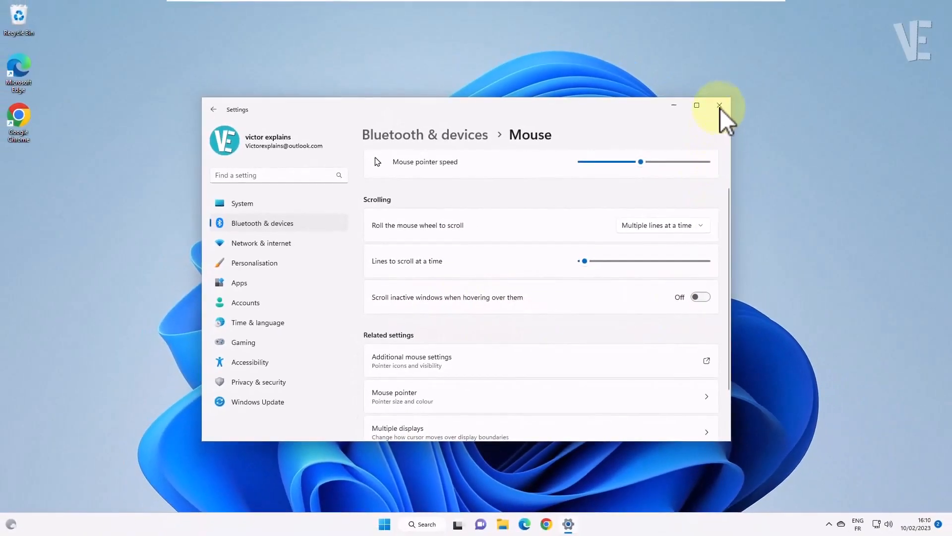
{"action": "left_click", "coordinate": [720, 106]}
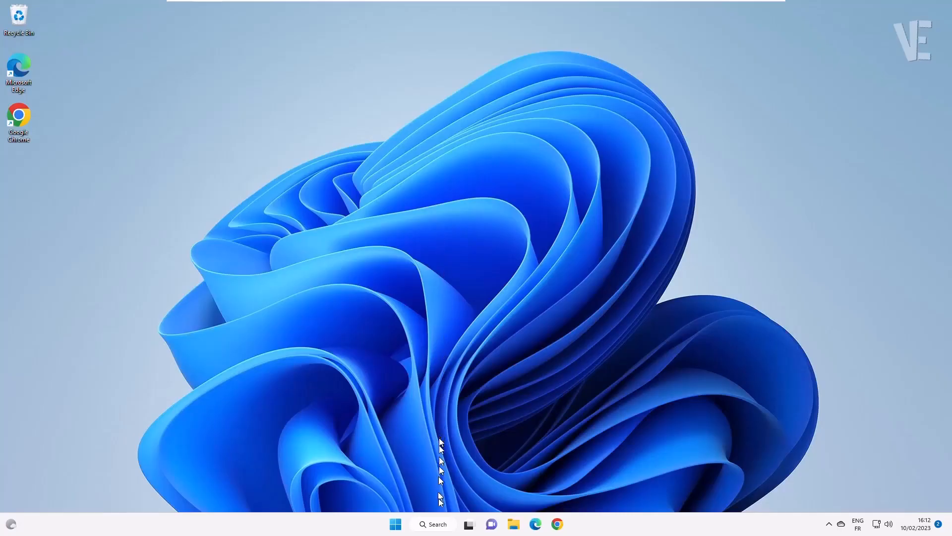
Step: Search Windows for main.cpl and open the Mouse Properties dialog from it
{"action": "left_click", "coordinate": [432, 525]}
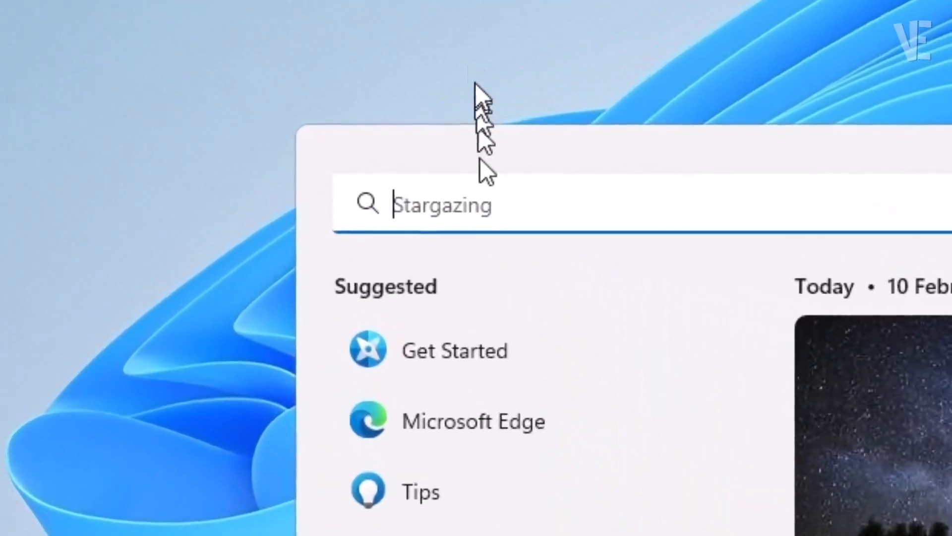
{"action": "type", "text": "main"}
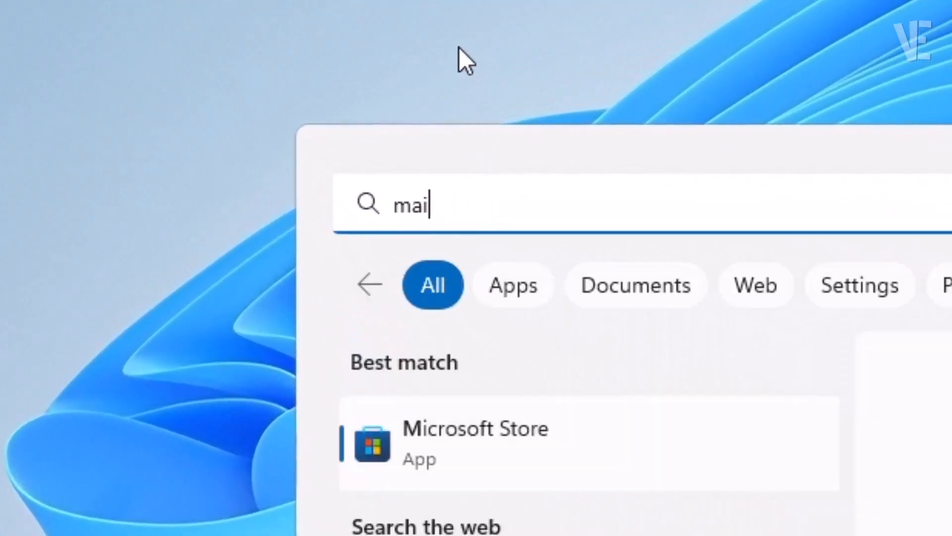
{"action": "type", "text": ".cpl"}
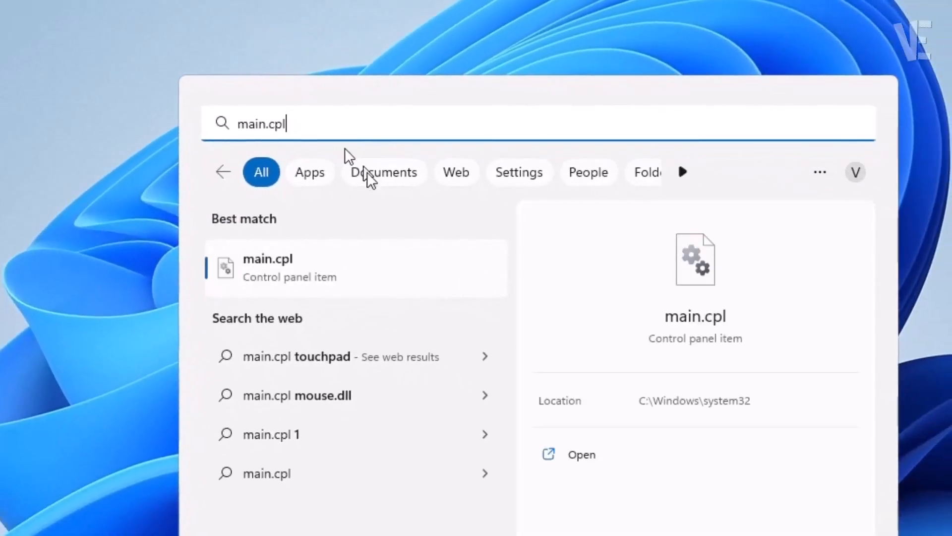
{"action": "left_click", "coordinate": [591, 457]}
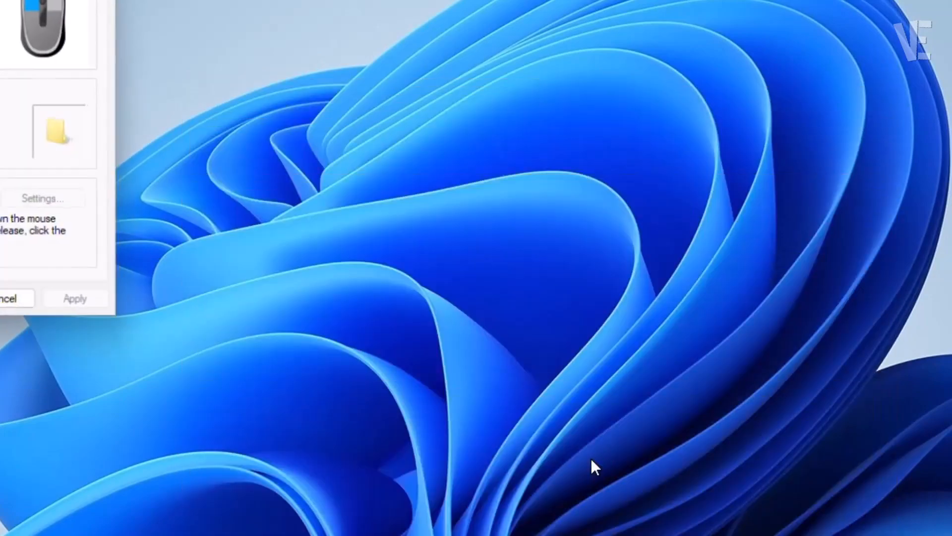
Step: Turn off Display pointer trails in the mouse's pointer options and apply the change
{"action": "left_click_drag", "start_coordinate": [30, 3], "coordinate": [598, 71]}
{"action": "left_click", "coordinate": [457, 105]}
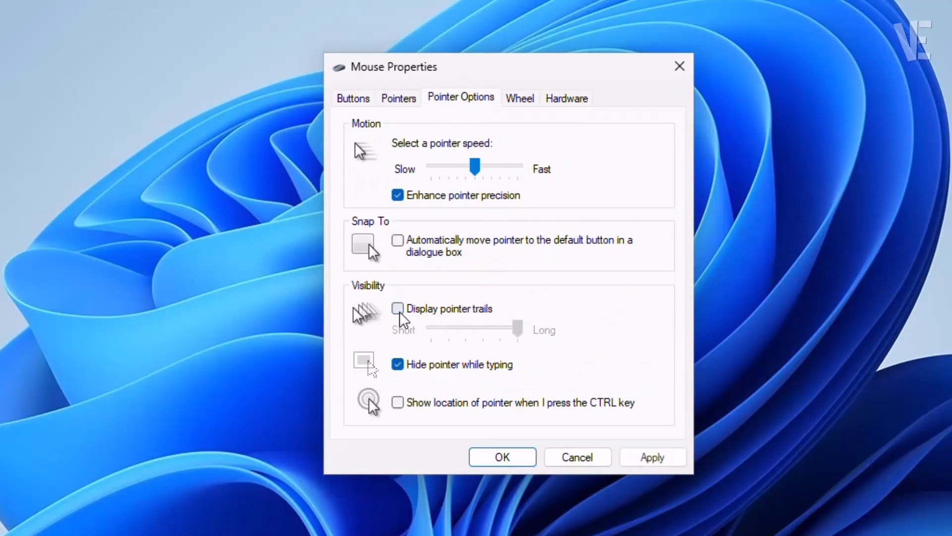
{"action": "left_click", "coordinate": [654, 457]}
{"action": "left_click", "coordinate": [511, 457]}
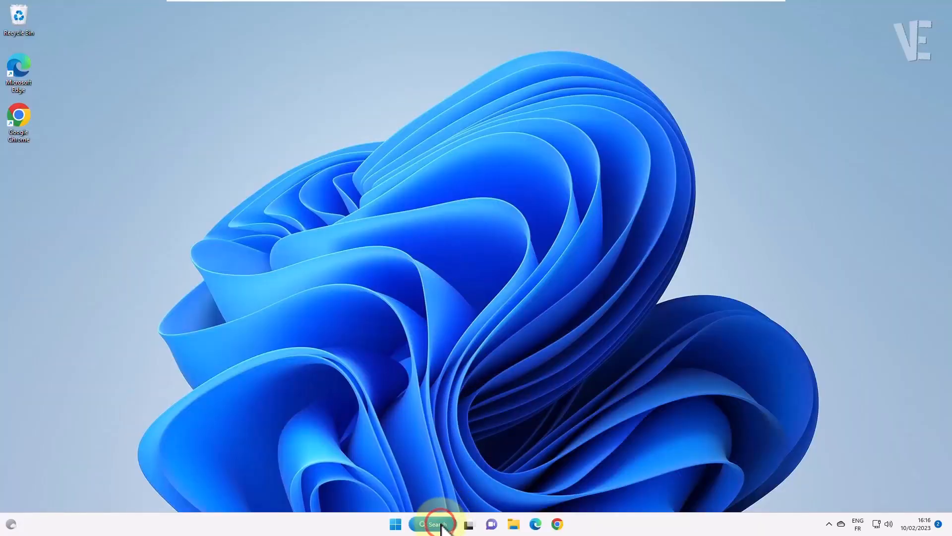
Step: Search Windows for task manager and open Task Manager
{"action": "left_click", "coordinate": [439, 524]}
{"action": "left_click", "coordinate": [363, 172]}
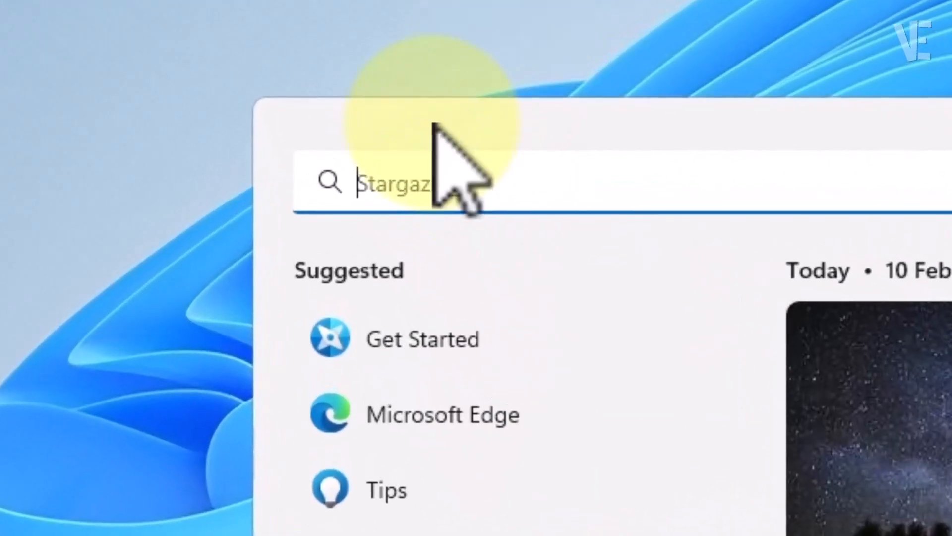
{"action": "type", "text": "task manager"}
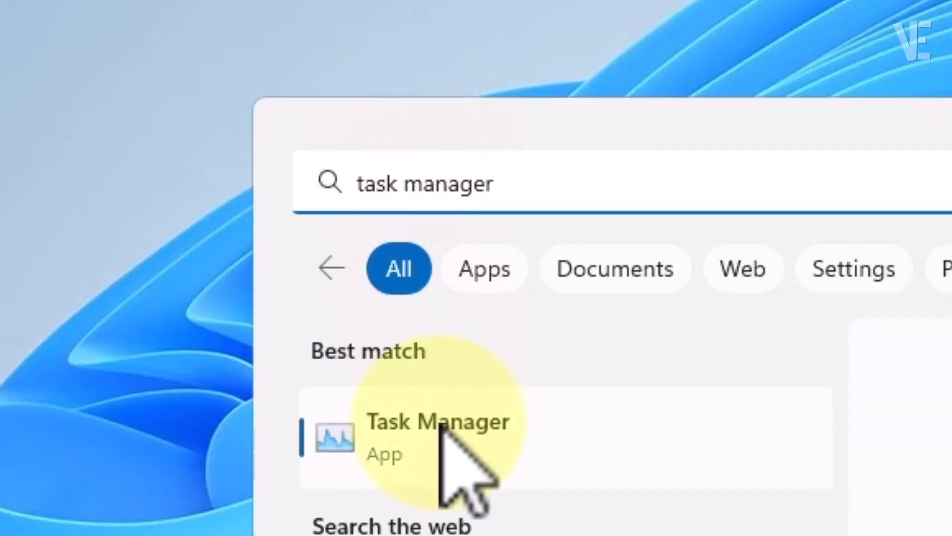
{"action": "left_click", "coordinate": [478, 444]}
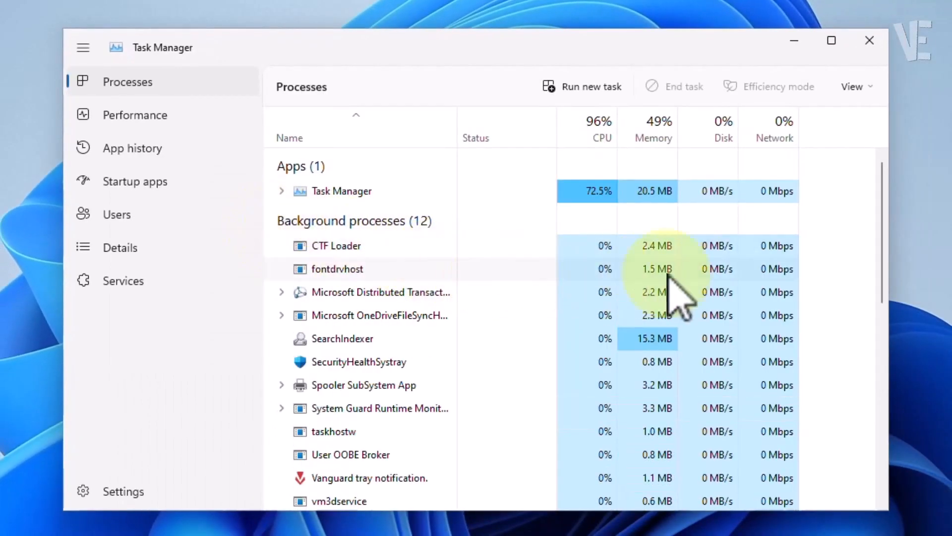
Step: Restart the Windows Explorer process and close Task Manager
{"action": "left_click_drag", "start_coordinate": [883, 171], "coordinate": [869, 495]}
{"action": "left_click", "coordinate": [375, 406]}
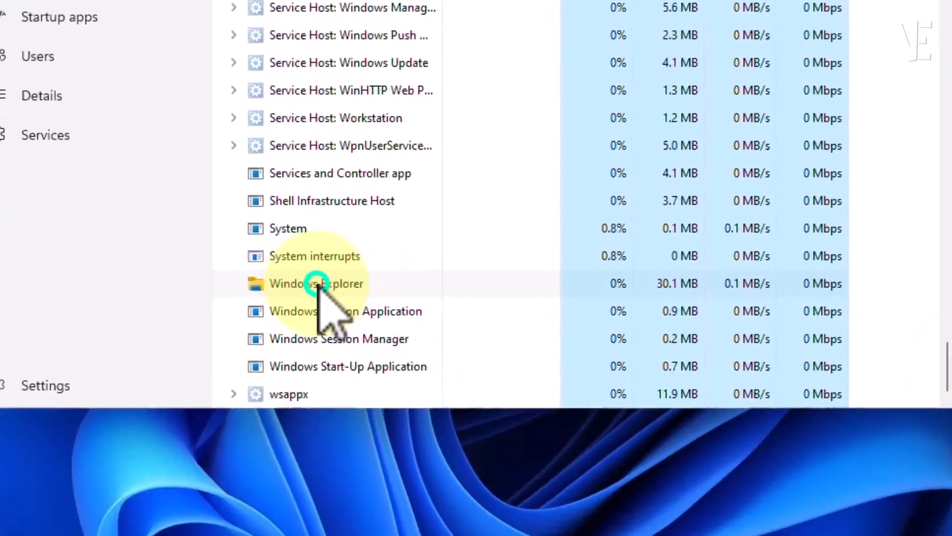
{"action": "right_click", "coordinate": [348, 406]}
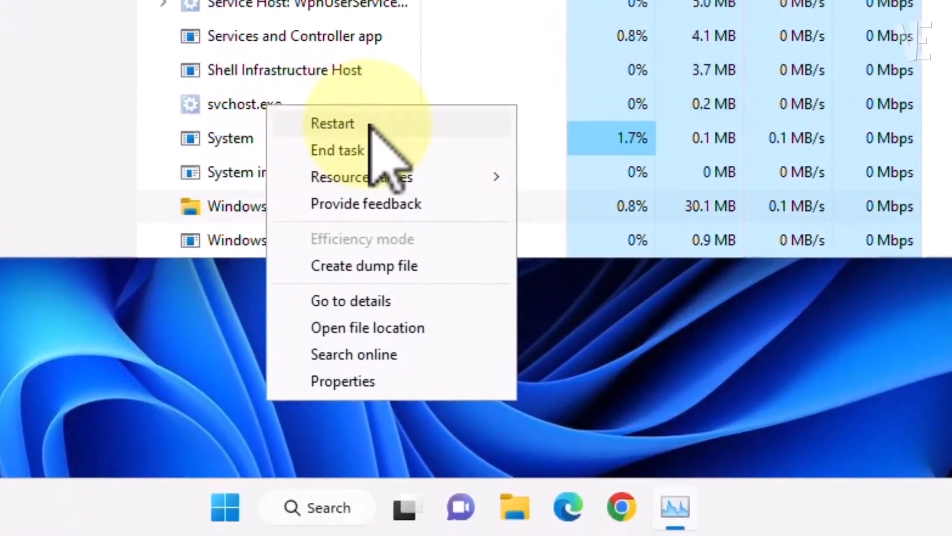
{"action": "left_click", "coordinate": [349, 125]}
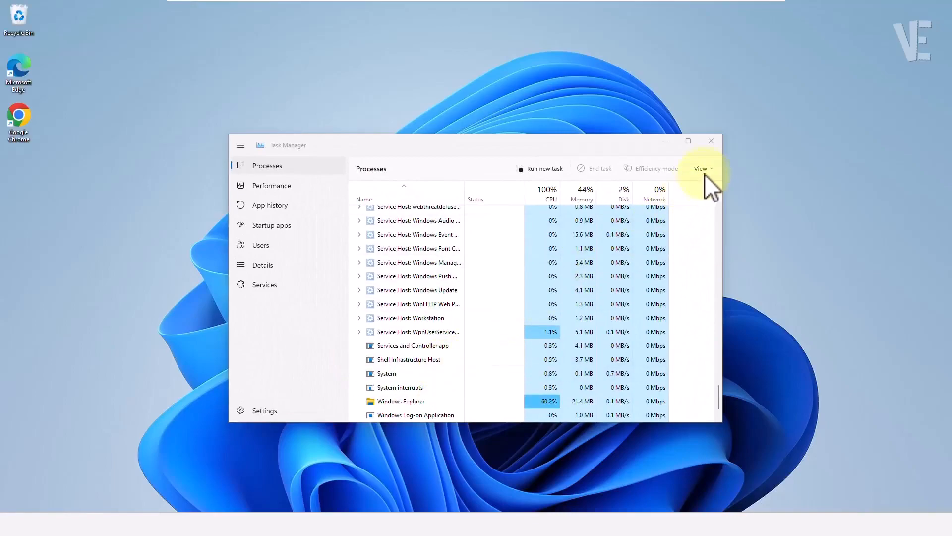
{"action": "left_click", "coordinate": [713, 141]}
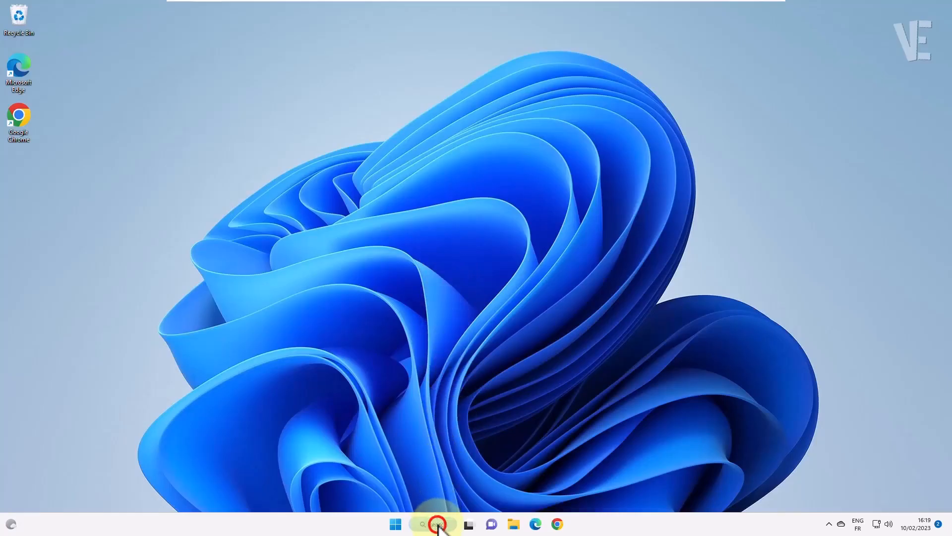
Step: Open Device Manager through a Windows search and expand the Mice and other pointing devices category
{"action": "left_click", "coordinate": [436, 524]}
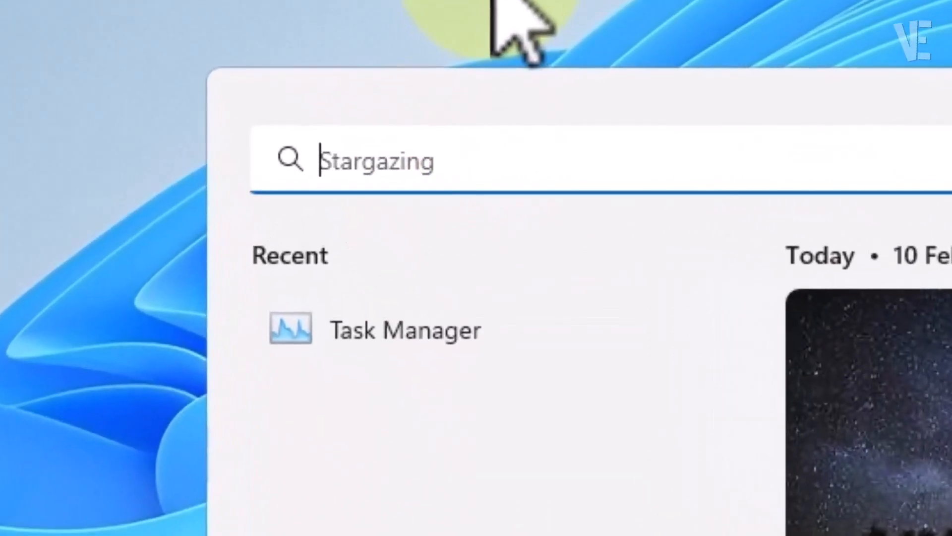
{"action": "type", "text": "device manager"}
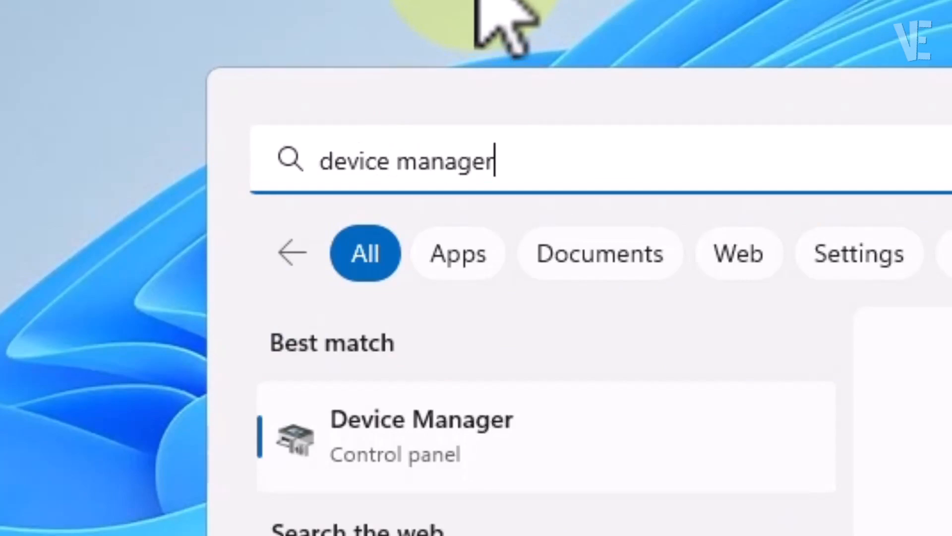
{"action": "left_click", "coordinate": [436, 429]}
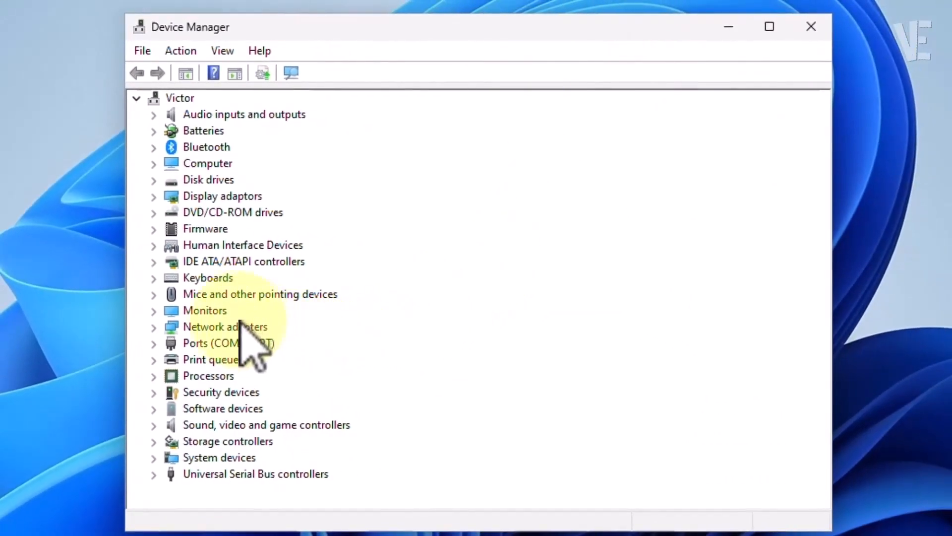
{"action": "left_click", "coordinate": [204, 295]}
{"action": "left_click", "coordinate": [153, 294]}
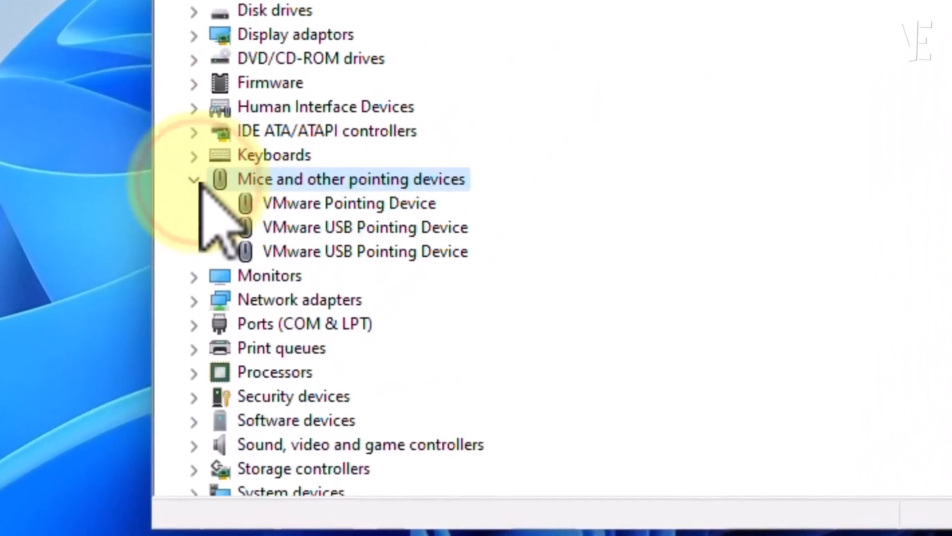
Step: Search automatically for a driver for the first VMware USB Pointing Device and check Windows Update for updated drivers
{"action": "left_click", "coordinate": [405, 229]}
{"action": "right_click", "coordinate": [404, 229]}
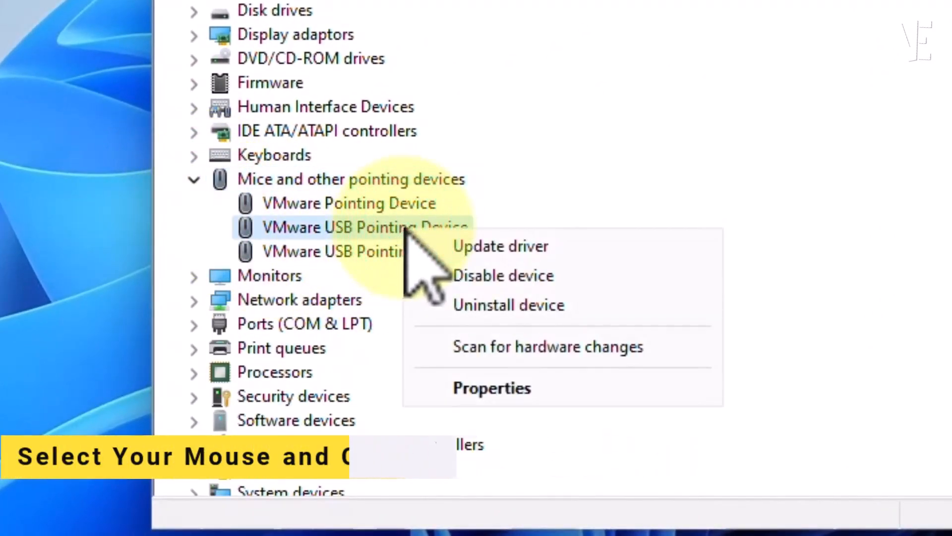
{"action": "left_click", "coordinate": [515, 243]}
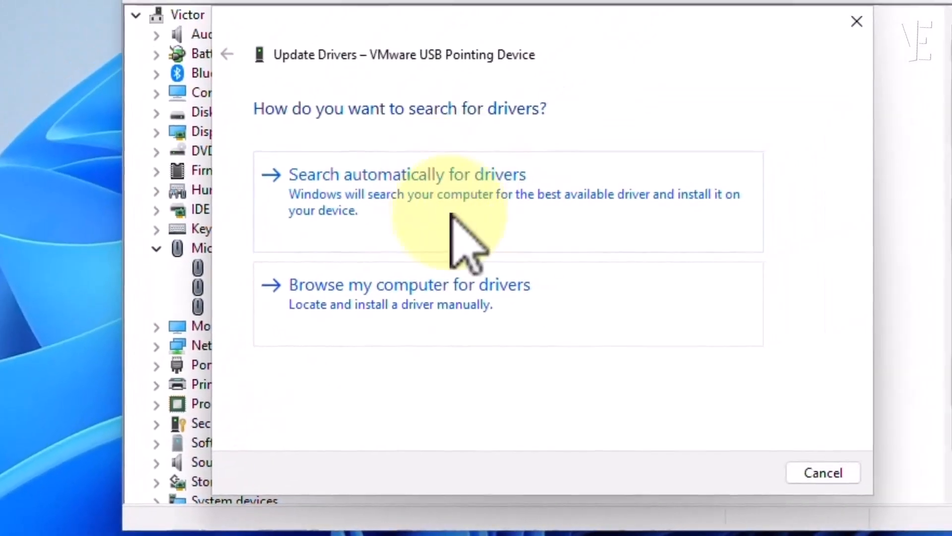
{"action": "left_click", "coordinate": [518, 146]}
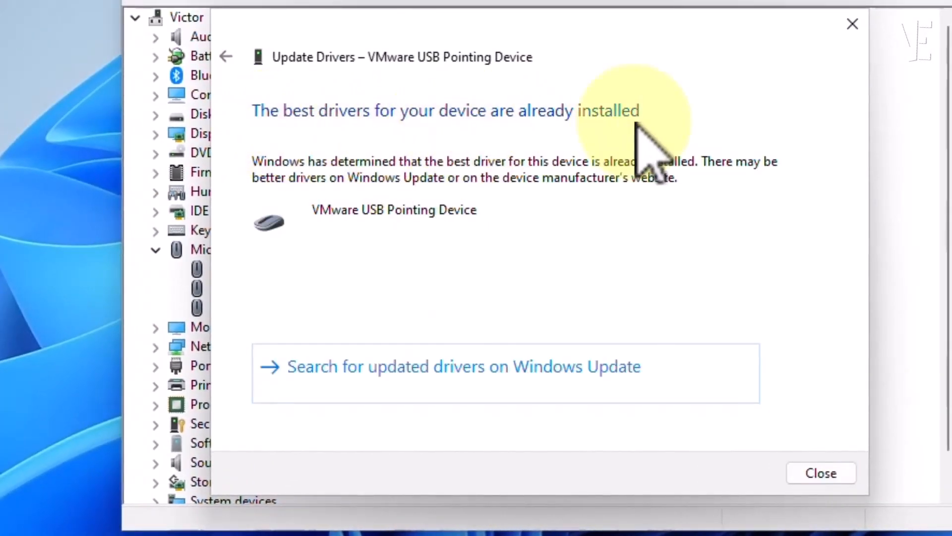
{"action": "left_click", "coordinate": [490, 365]}
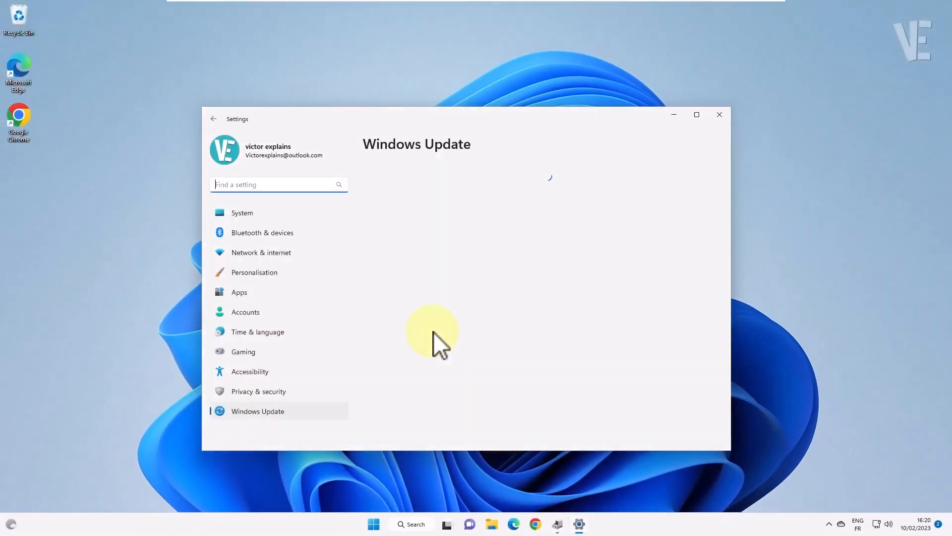
{"action": "left_click", "coordinate": [678, 186]}
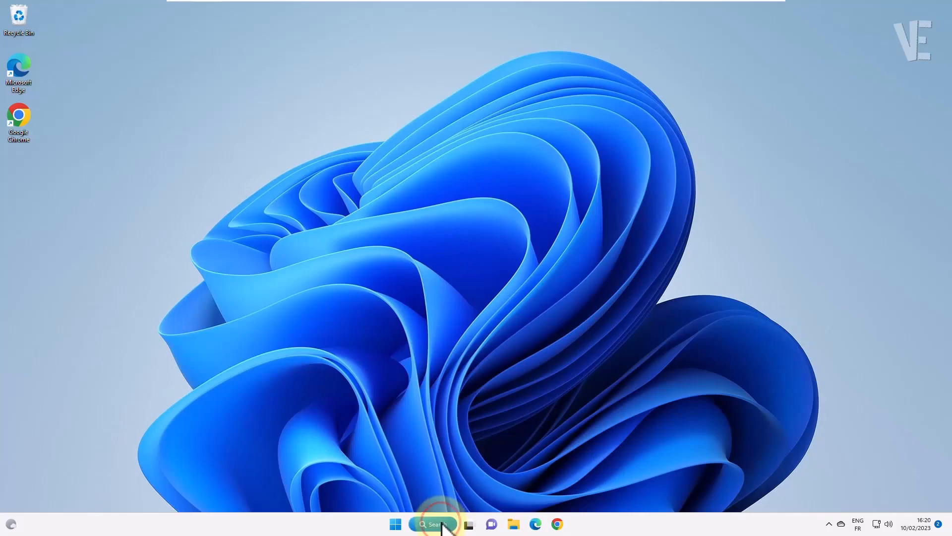
Step: Reopen Device Manager through a Windows search and expand Mice and other pointing devices
{"action": "left_click", "coordinate": [442, 525]}
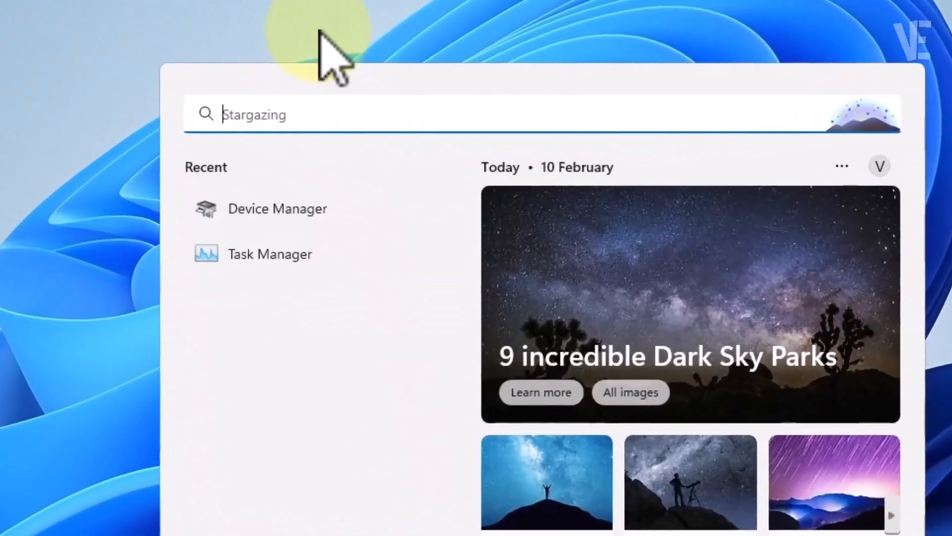
{"action": "type", "text": "device"}
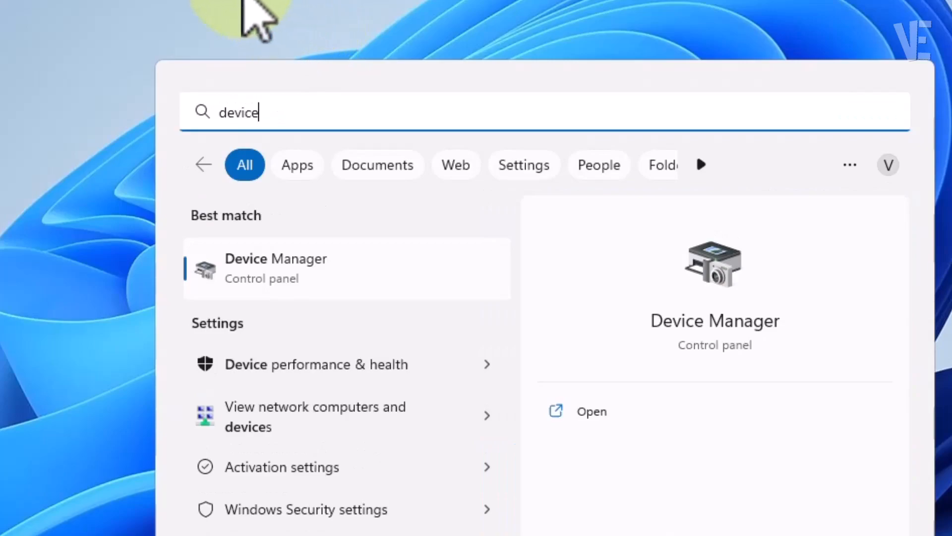
{"action": "left_click", "coordinate": [276, 270]}
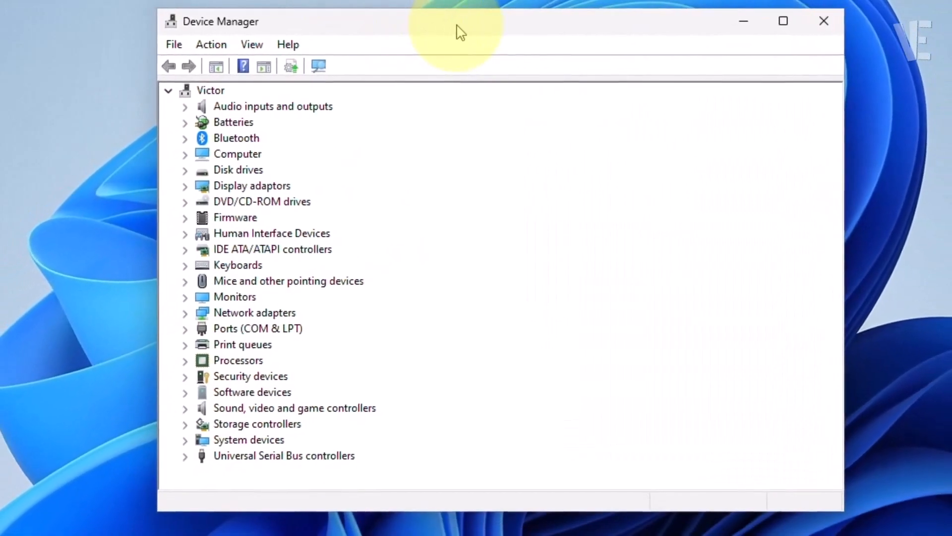
{"action": "left_click", "coordinate": [337, 284]}
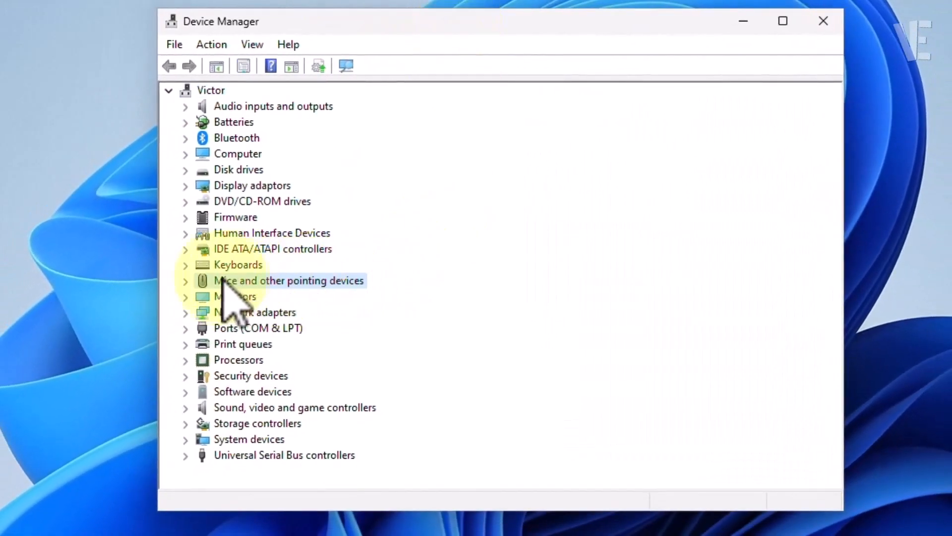
{"action": "left_click", "coordinate": [185, 280]}
Step: Manually install the VMware USB Pointing Device driver on the first VMware USB Pointing Device from the computer's list of available drivers, and close Device Manager
{"action": "left_click", "coordinate": [286, 314]}
{"action": "right_click", "coordinate": [293, 314]}
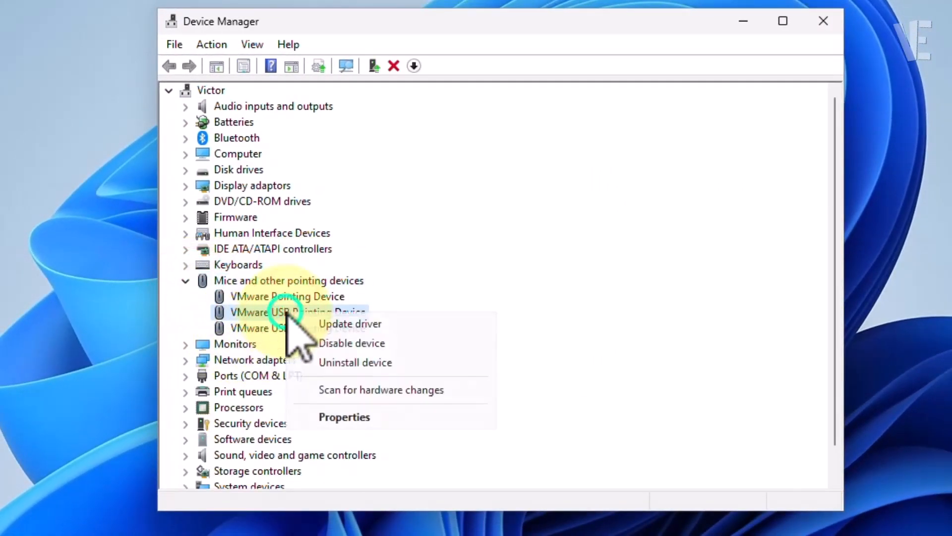
{"action": "left_click", "coordinate": [362, 325]}
{"action": "left_click", "coordinate": [351, 318]}
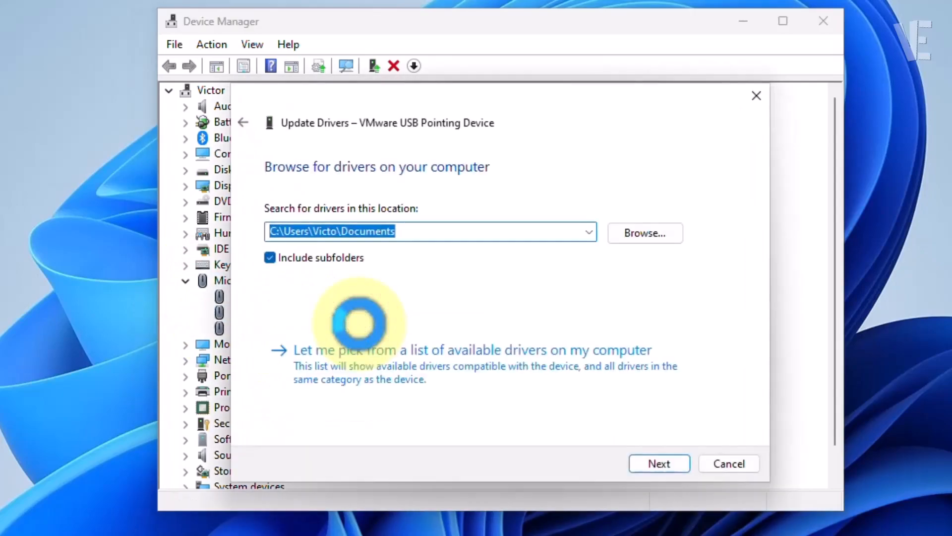
{"action": "left_click", "coordinate": [449, 358]}
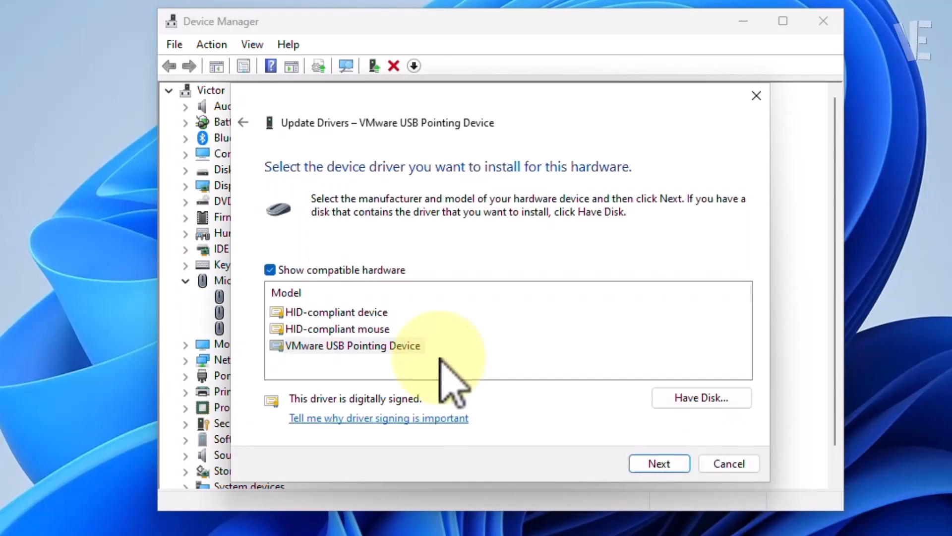
{"action": "left_click", "coordinate": [354, 346]}
{"action": "left_click", "coordinate": [645, 462]}
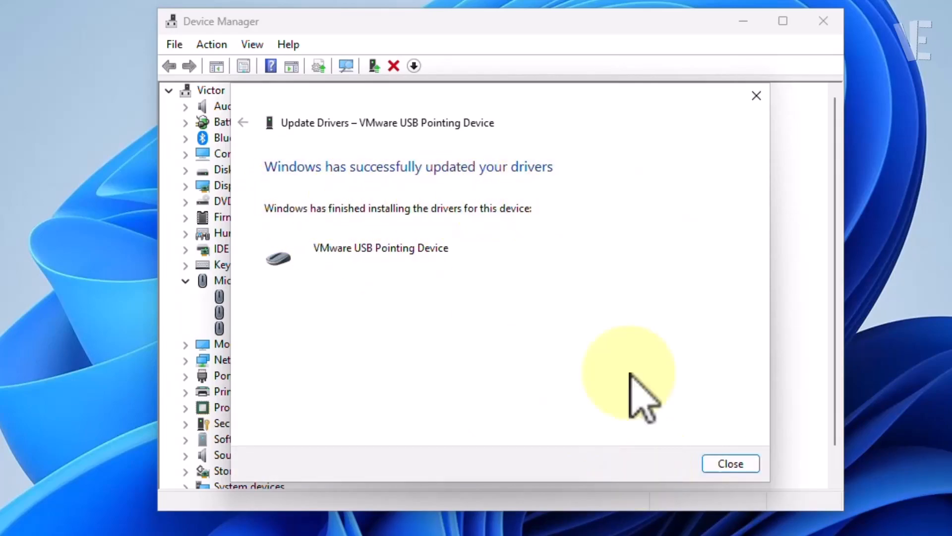
{"action": "left_click", "coordinate": [715, 463]}
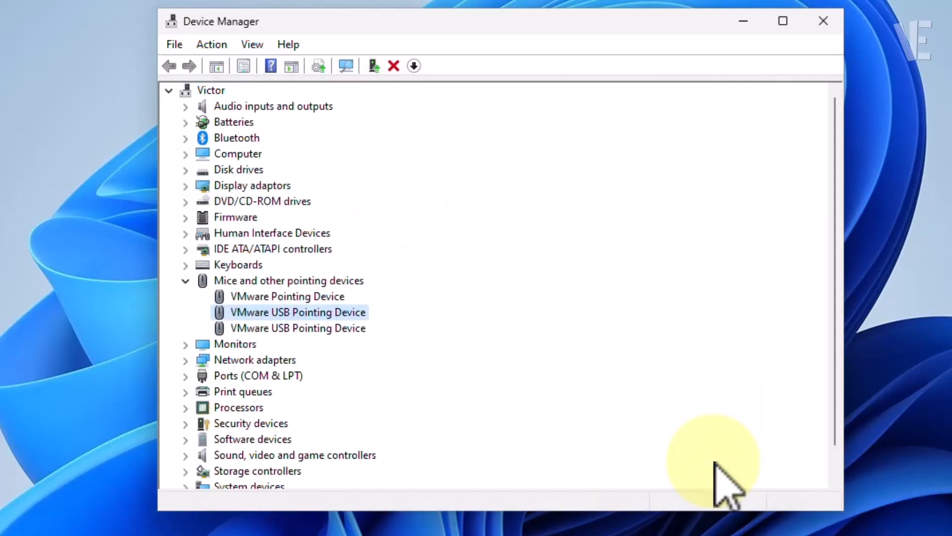
{"action": "left_click", "coordinate": [823, 21]}
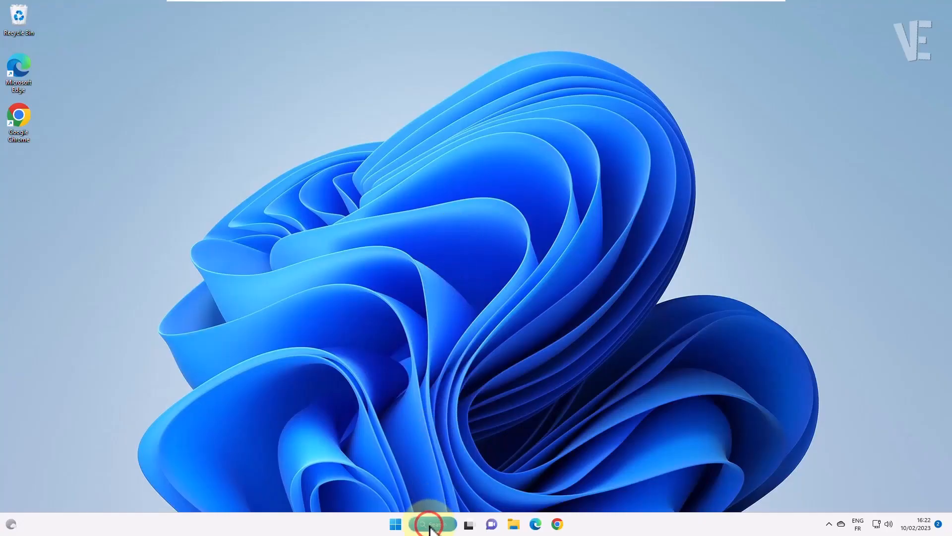
Step: Search Windows for "device", open Device Manager and expand the Mice and other pointing devices category
{"action": "left_click", "coordinate": [430, 527]}
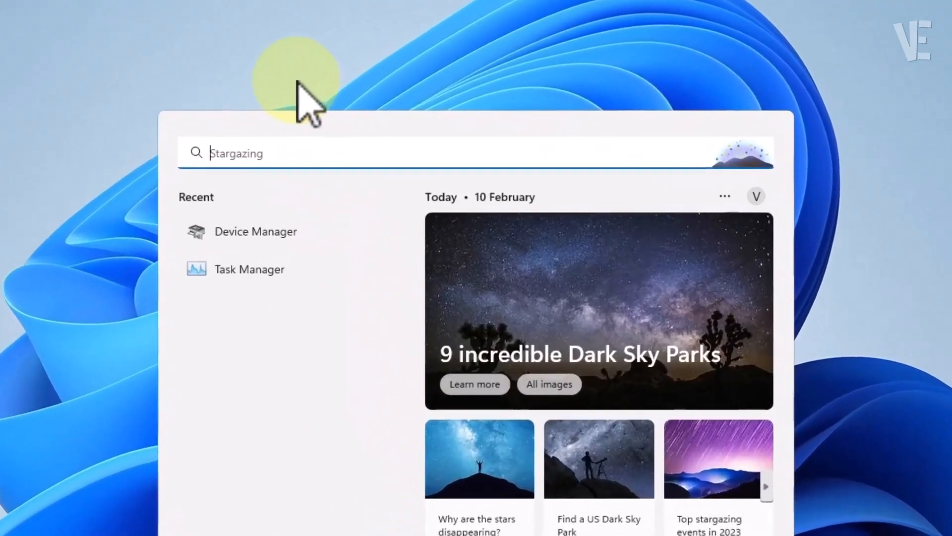
{"action": "type", "text": "device"}
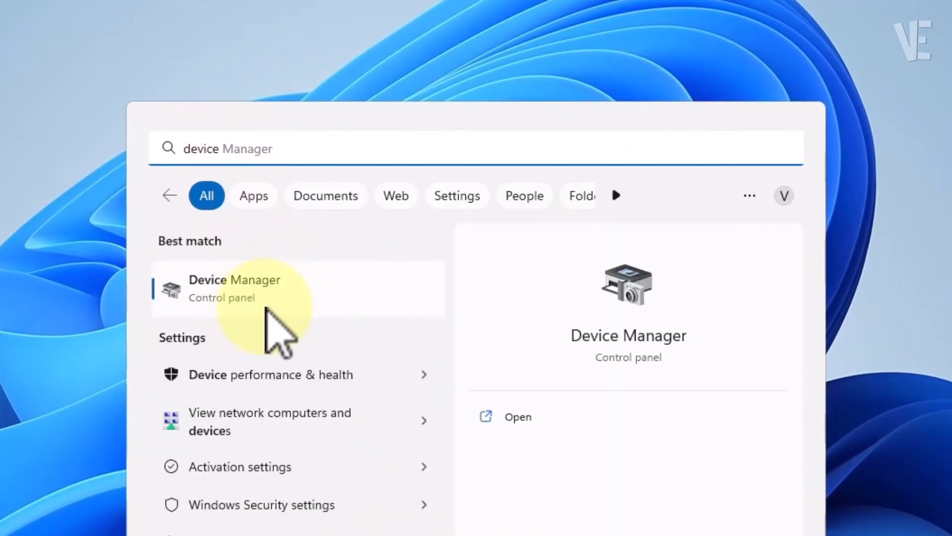
{"action": "left_click", "coordinate": [268, 292]}
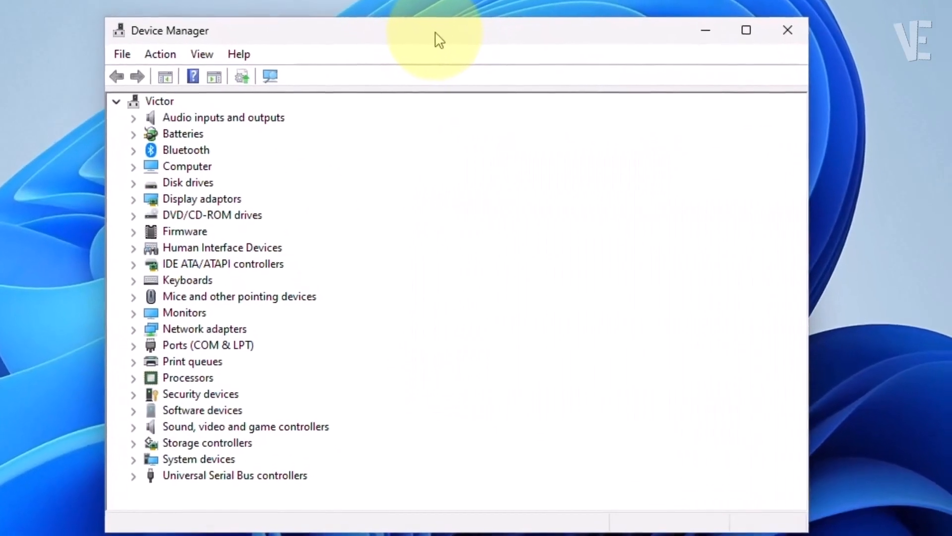
{"action": "left_click", "coordinate": [235, 284]}
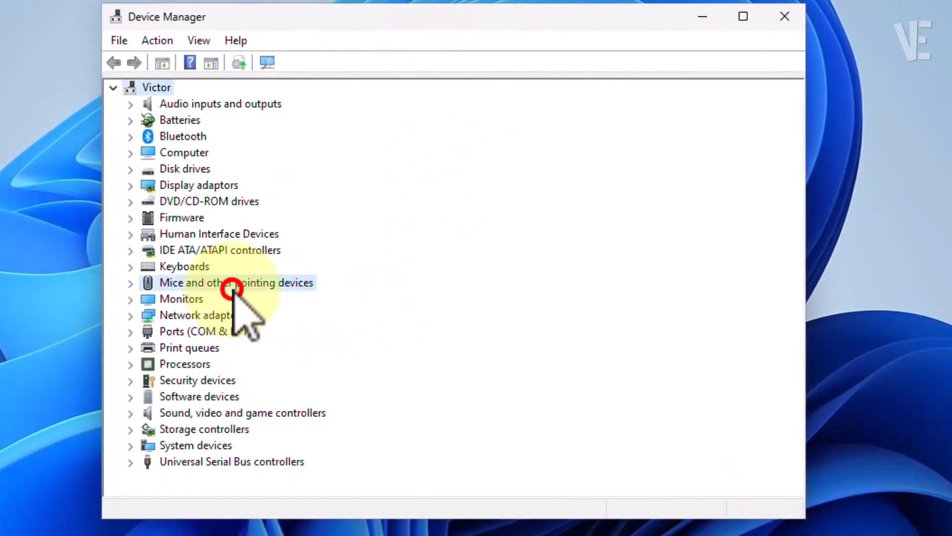
{"action": "left_click", "coordinate": [130, 282]}
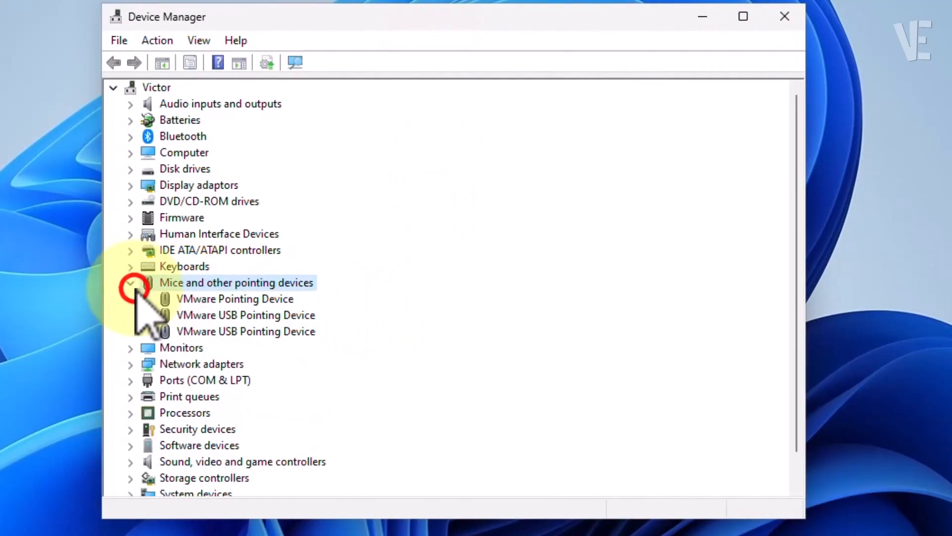
Step: Uninstall the first VMware USB Pointing Device and confirm its removal
{"action": "left_click", "coordinate": [255, 318]}
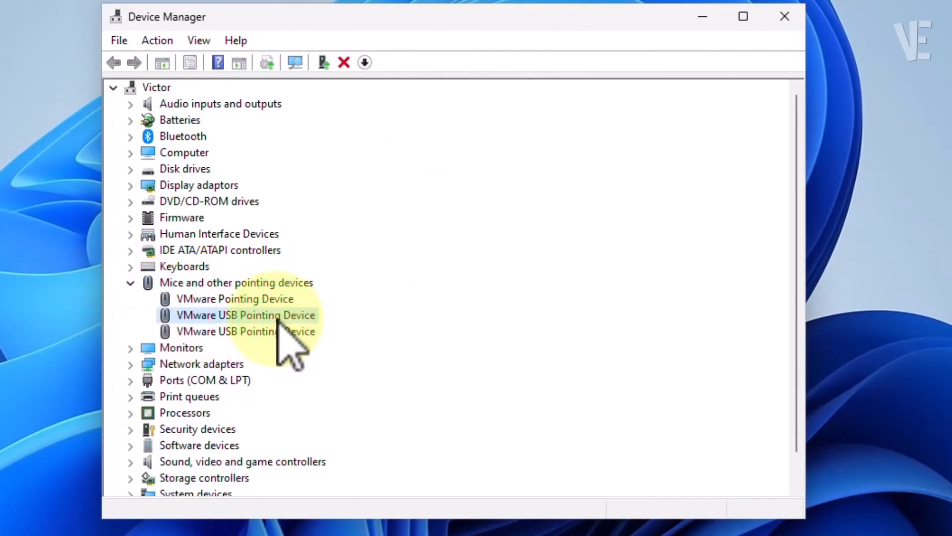
{"action": "right_click", "coordinate": [277, 320]}
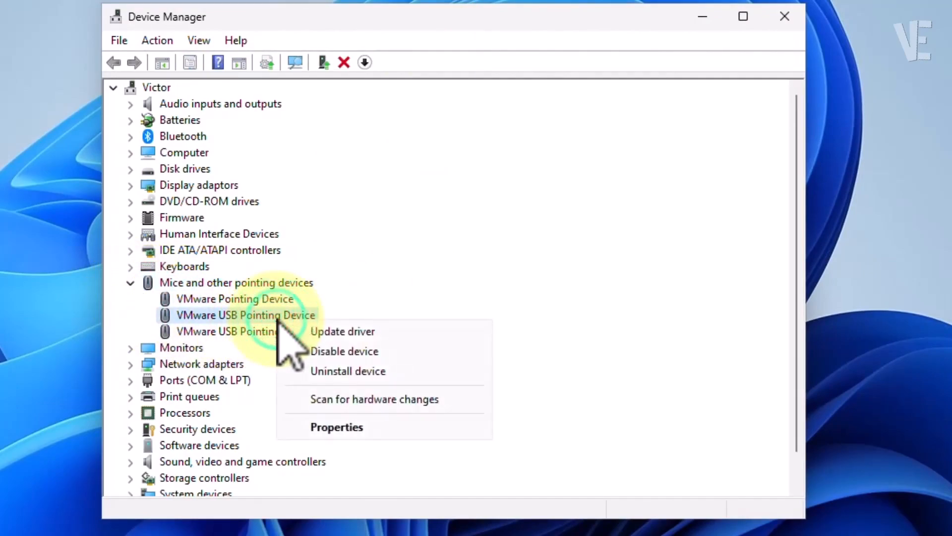
{"action": "left_click", "coordinate": [354, 372]}
{"action": "left_click", "coordinate": [493, 320]}
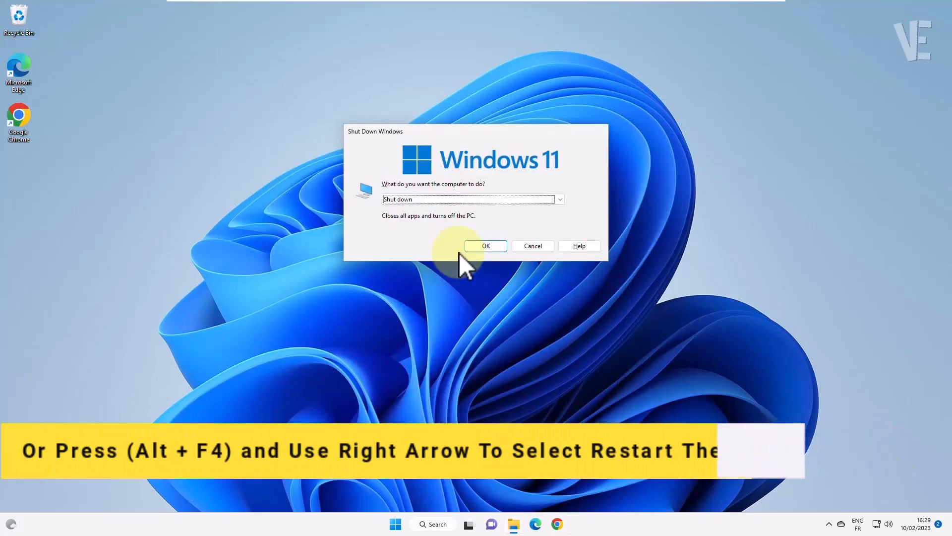
Step: Choose Restart in the Shut Down Windows dialog and restart the computer
{"action": "key", "text": "Right"}
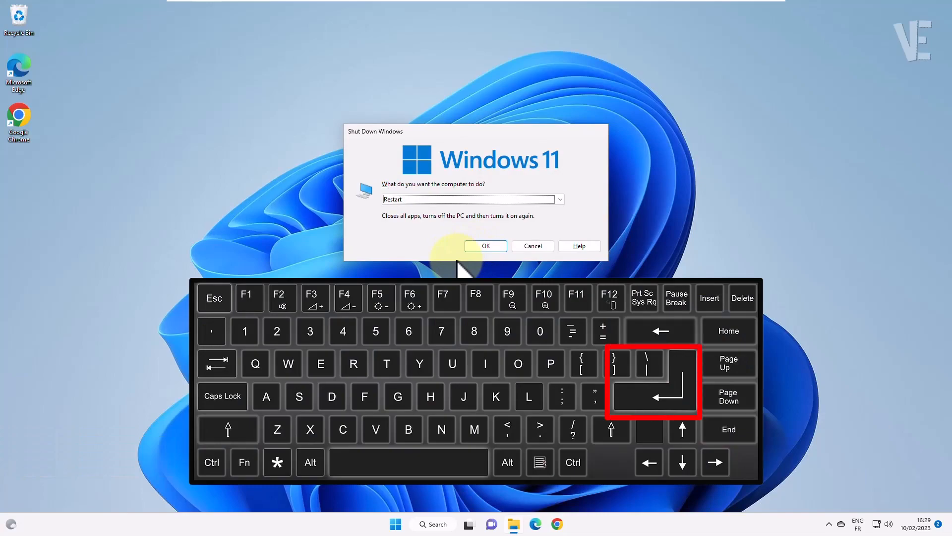
{"action": "key", "text": "Return"}
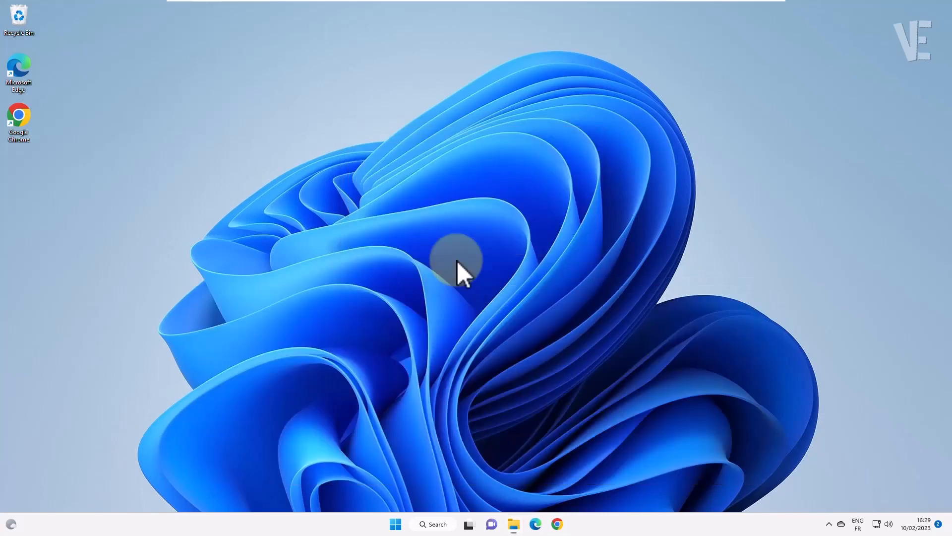